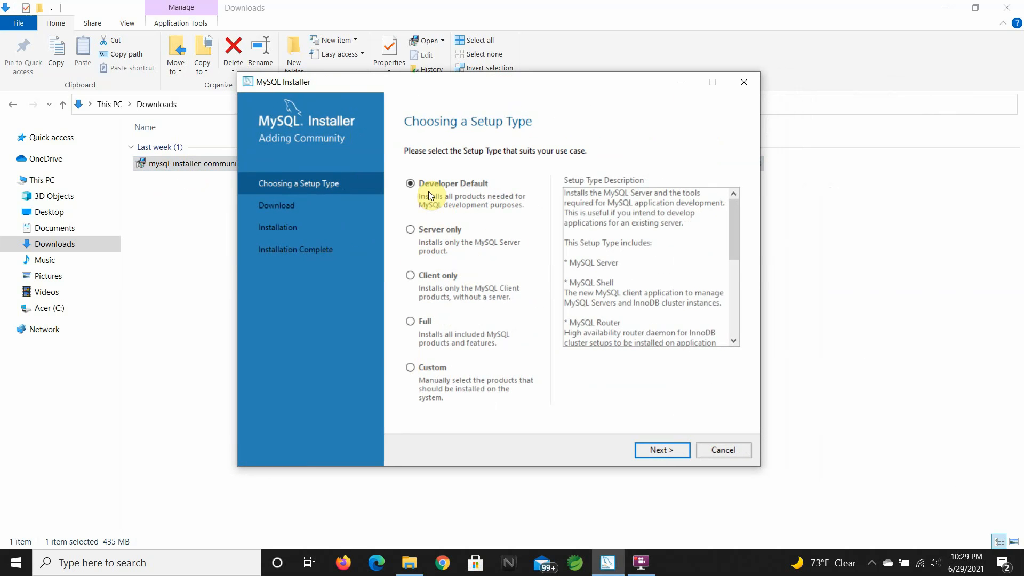
Install the MySQL 8.0.25 products using the Developer Default setup type and proceed to product configuration.
left_click(682, 452)
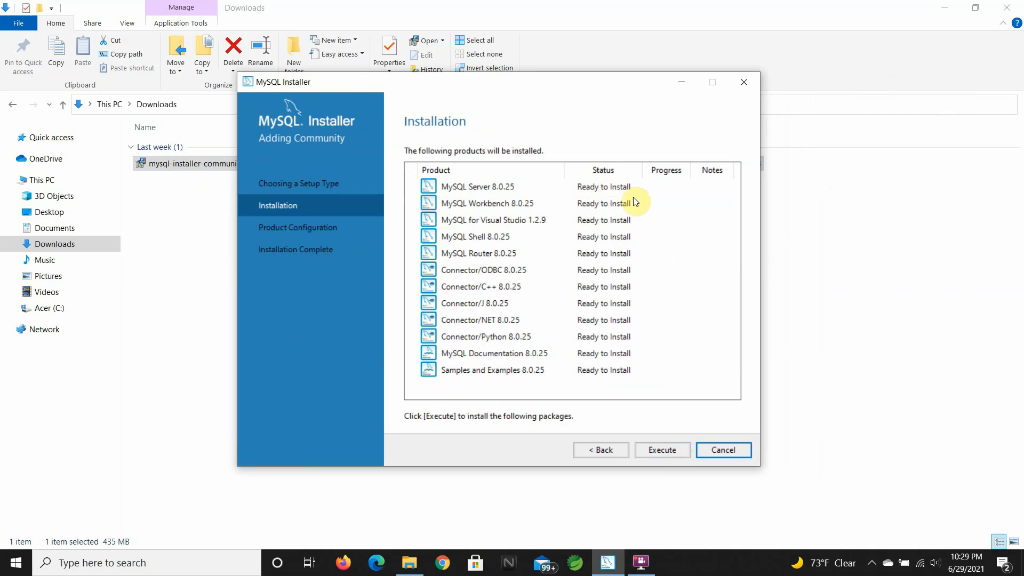
left_click(660, 453)
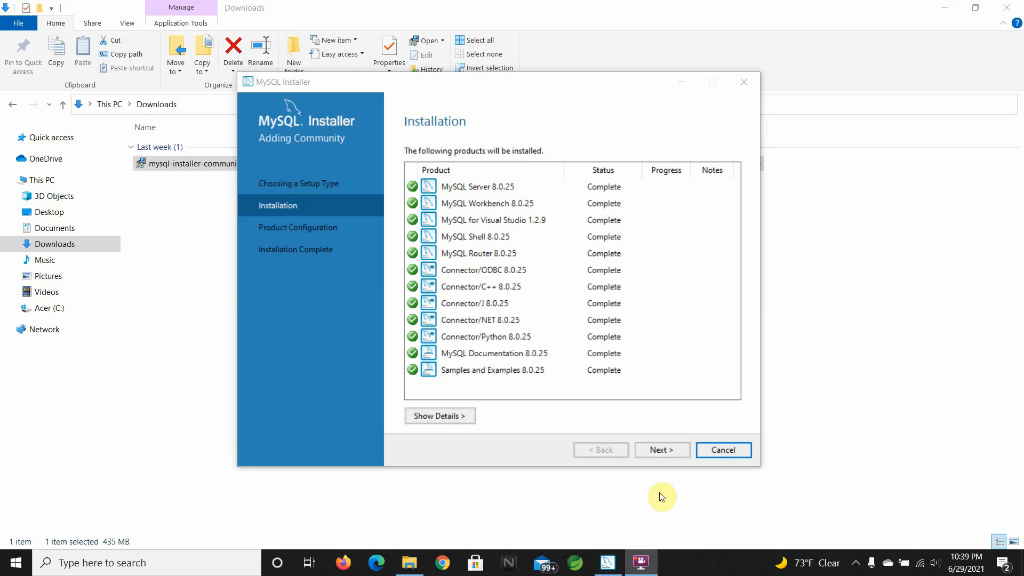
left_click(668, 450)
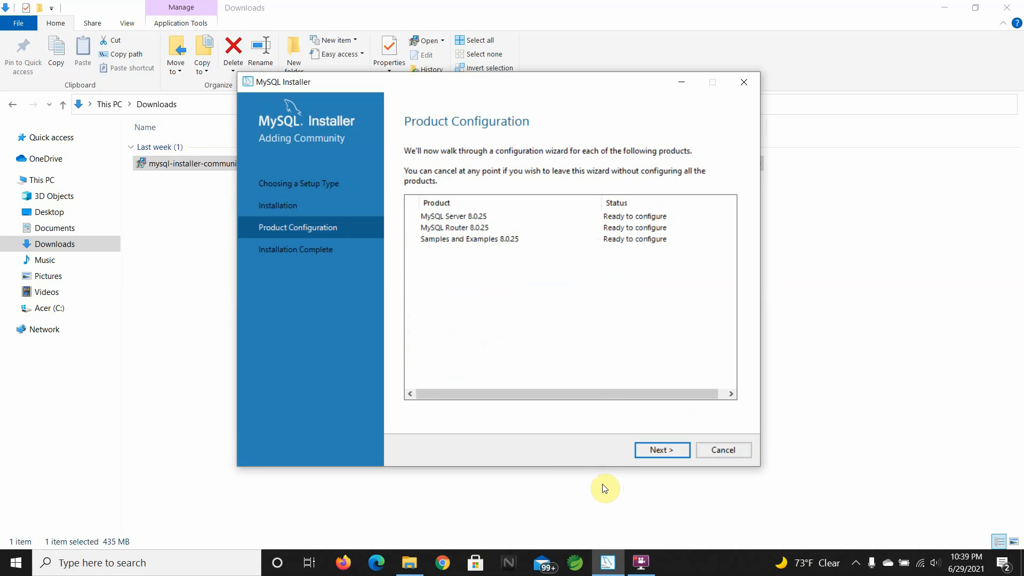
Configure MySQL Server as a Development Computer with TCP/IP on port 3306 and strong password encryption for authentication.
left_click(657, 451)
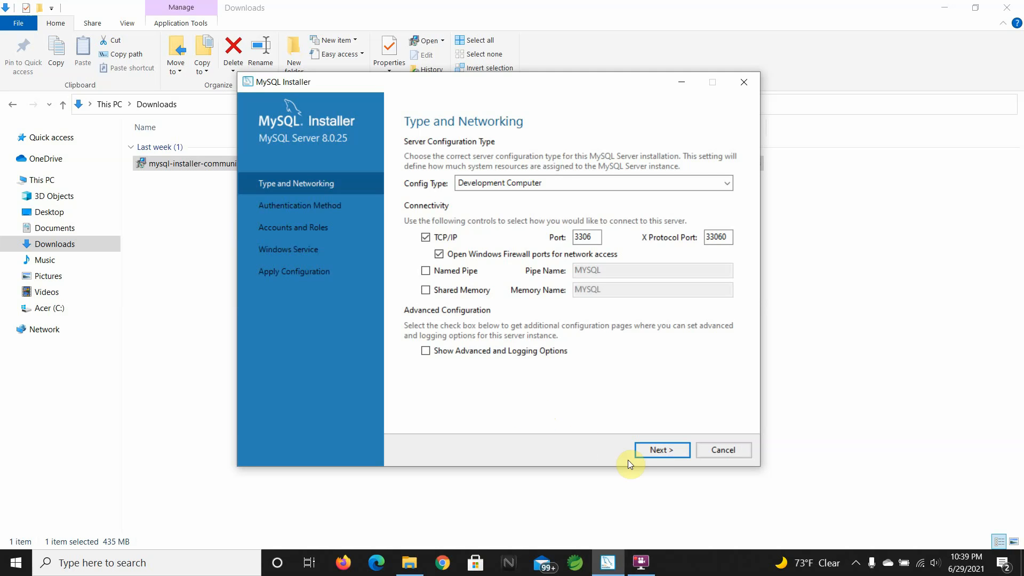
left_click(652, 451)
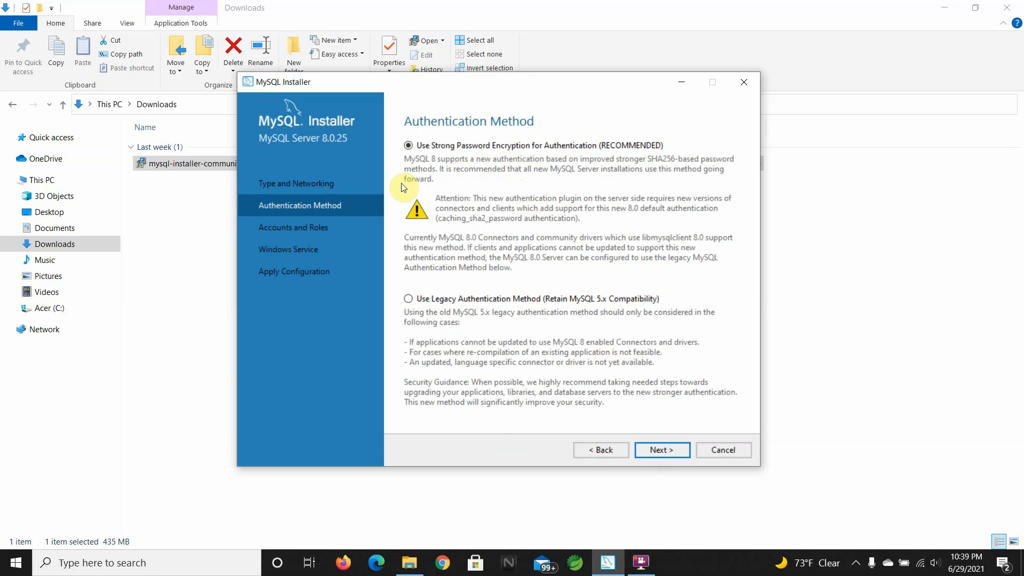
left_click(658, 451)
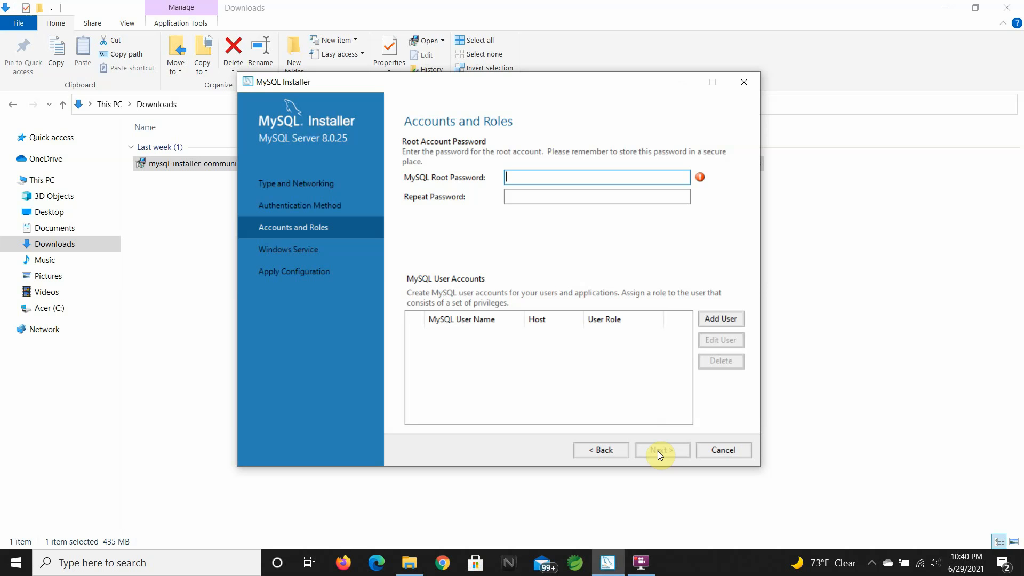
Set the MySQL root account password, repeat it to confirm, and continue without adding user accounts.
type("•••••••••••")
key("Tab")
type("•••••")
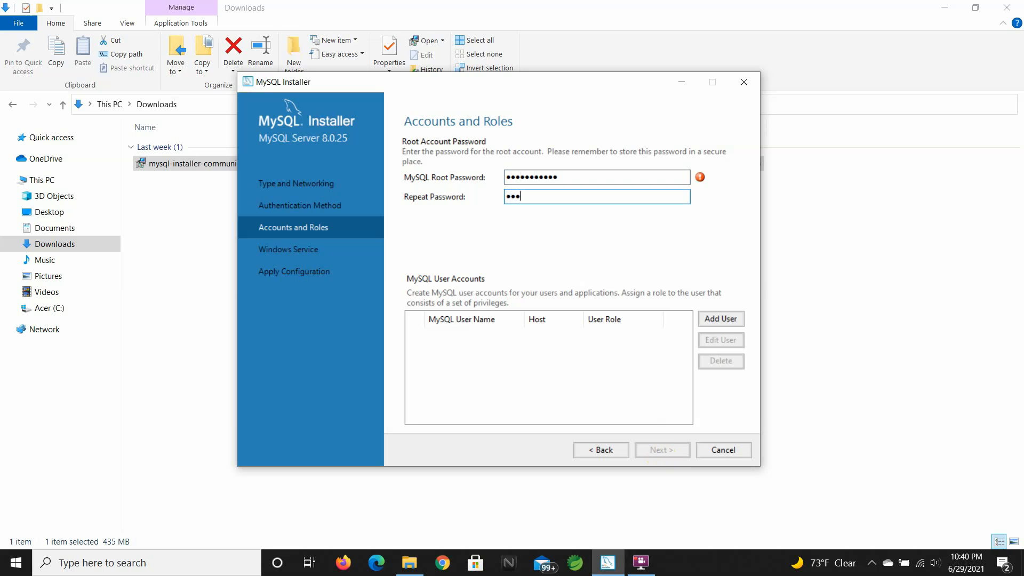
type("••••••")
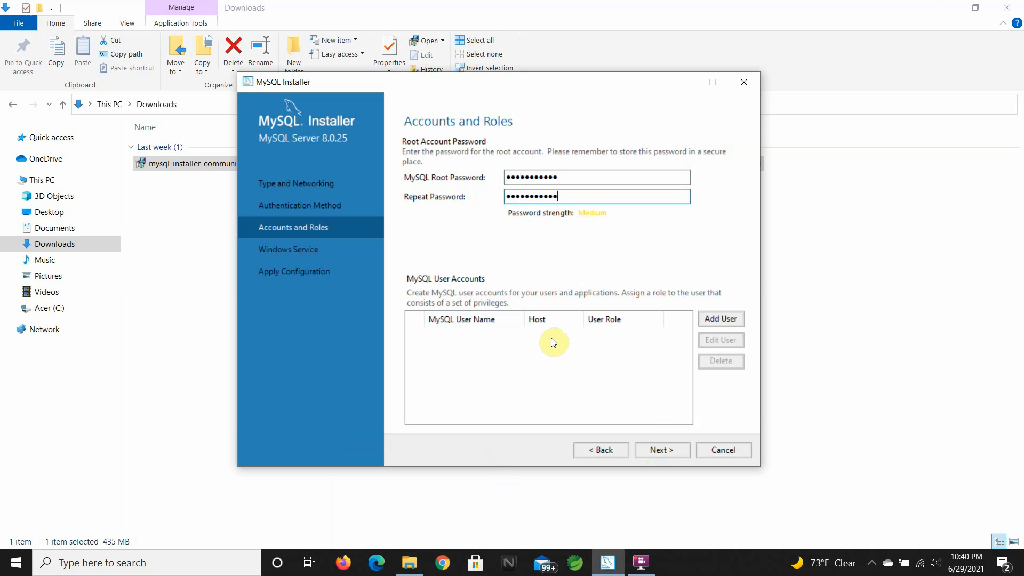
left_click(650, 452)
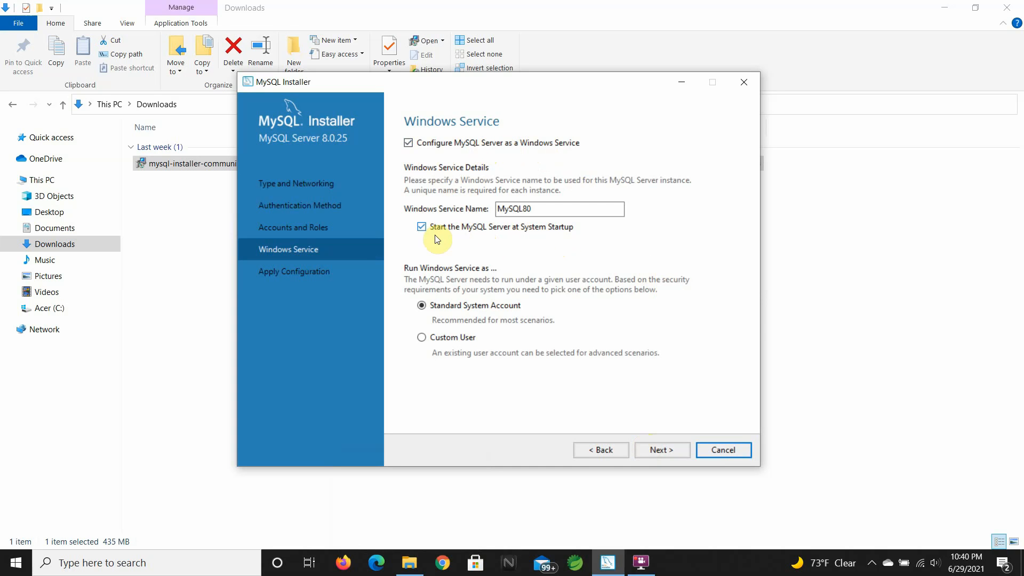
Accept the Windows service MySQL80 starting at system startup under the standard system account, and apply the server configuration.
left_click(662, 451)
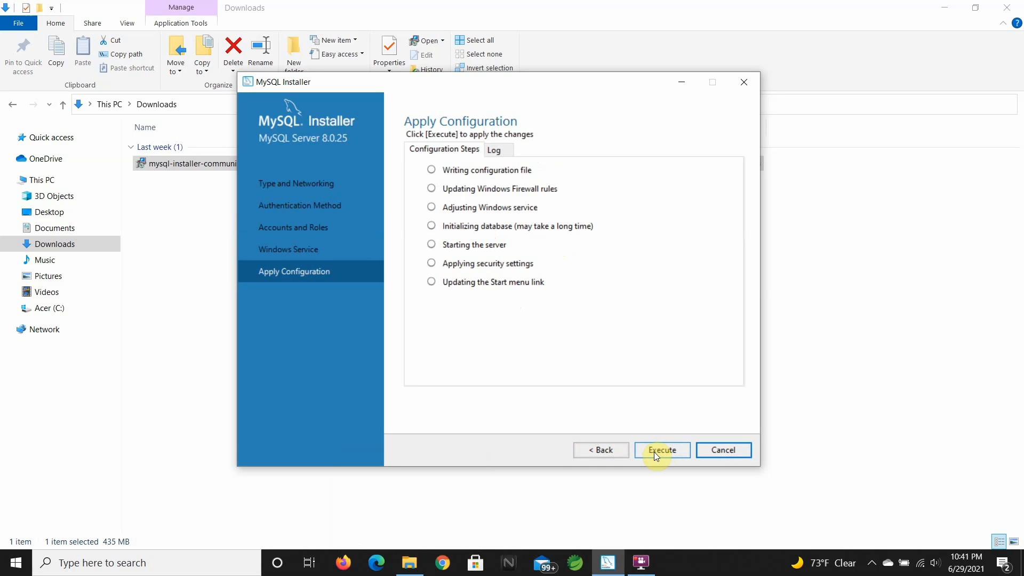
left_click(654, 452)
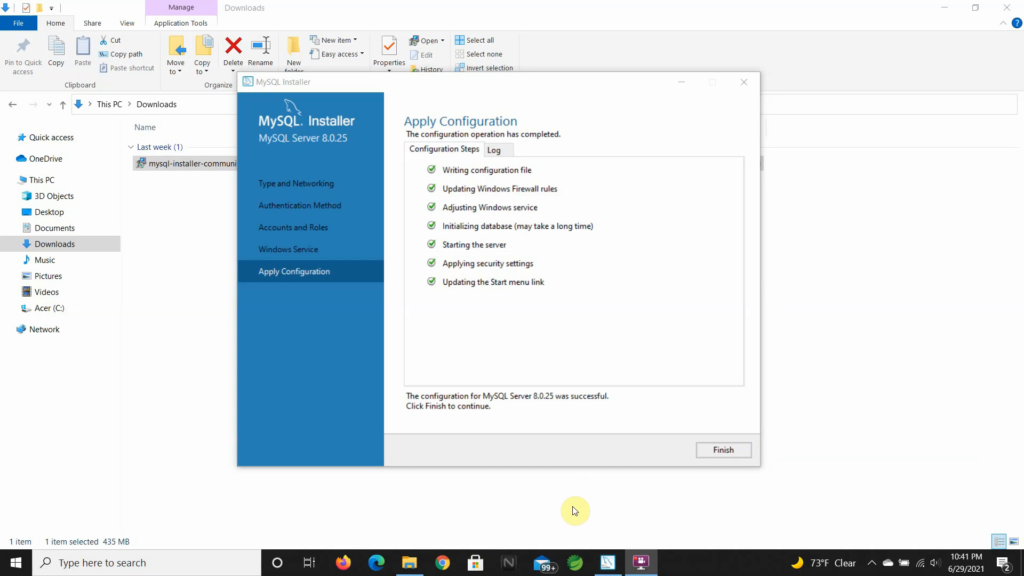
left_click(716, 450)
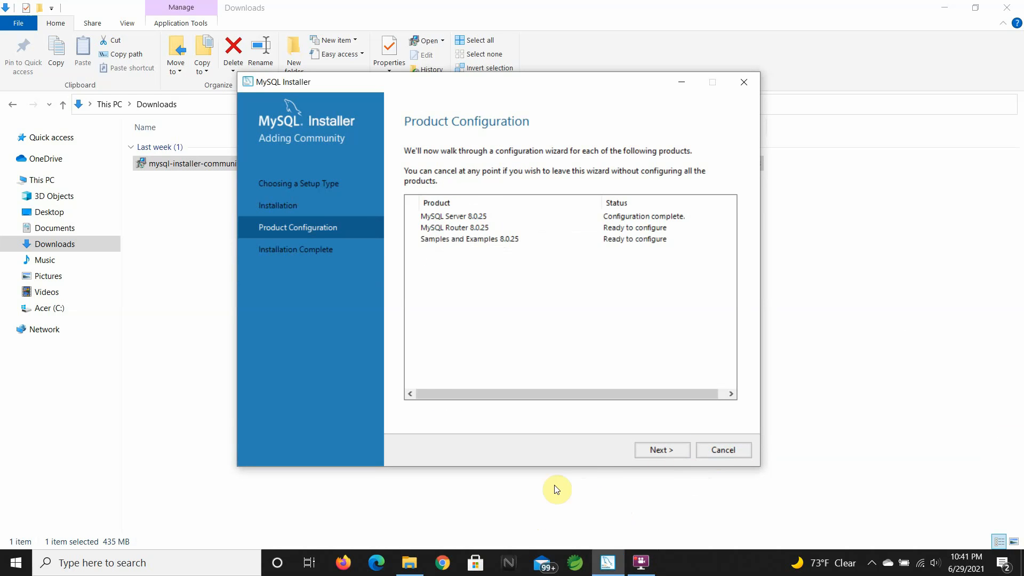
Finish the MySQL Router configuration without bootstrapping for InnoDB cluster and proceed to the Samples and Examples configuration.
left_click(661, 451)
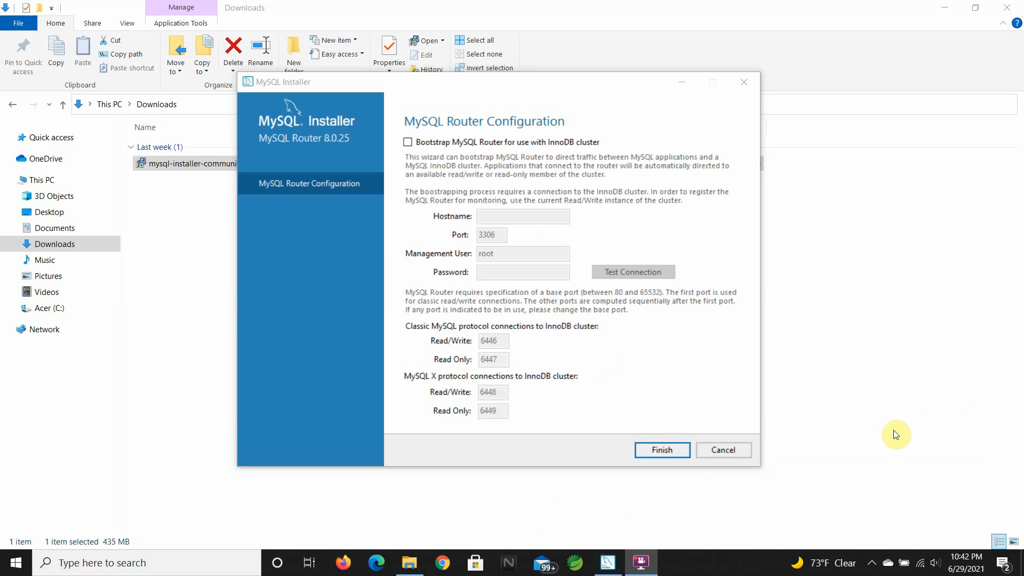
left_click(666, 454)
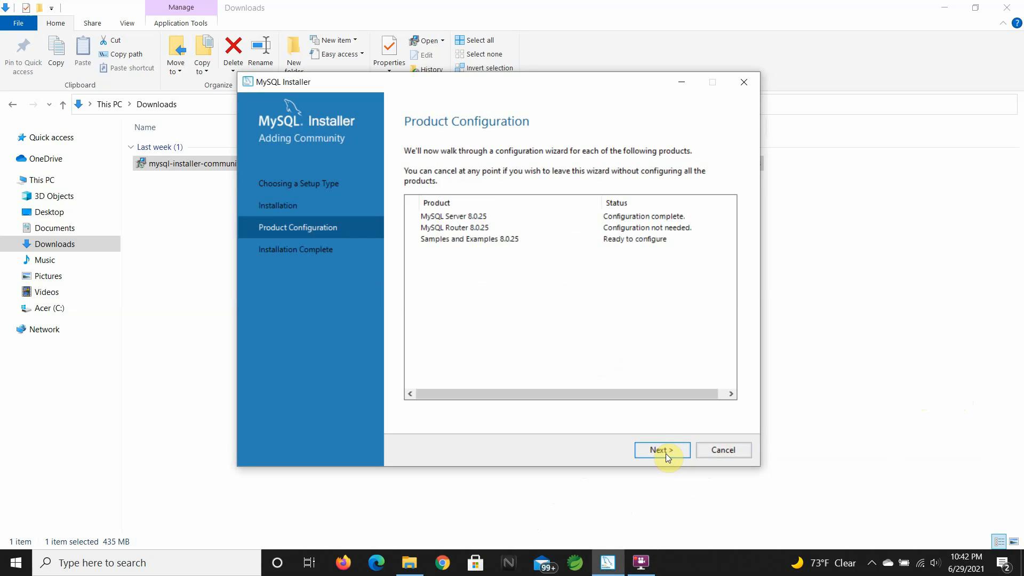
left_click(665, 454)
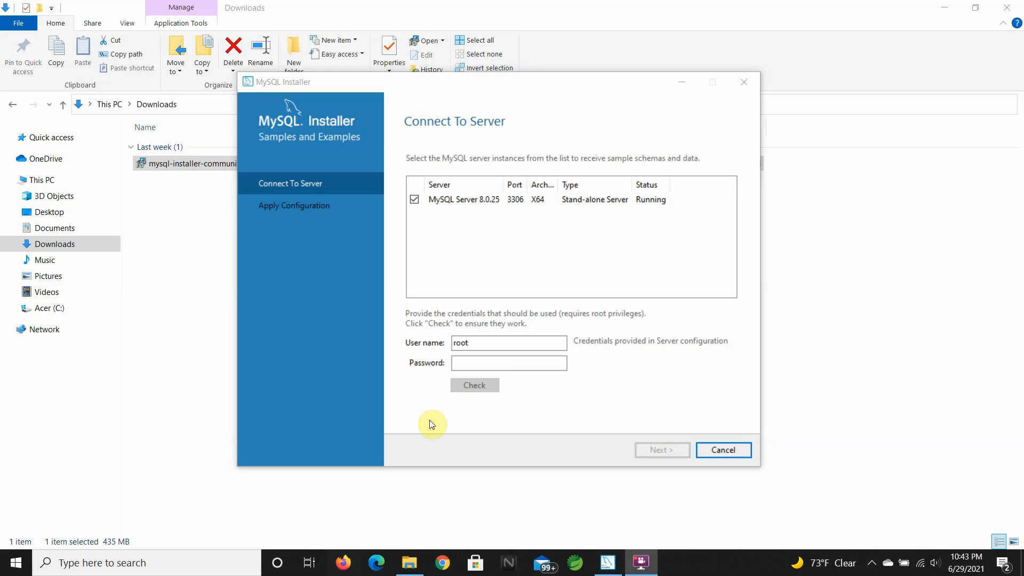
Enter the root password for the sample data, check the connection to MySQL Server 8.0.25, and continue.
left_click(500, 367)
type("******")
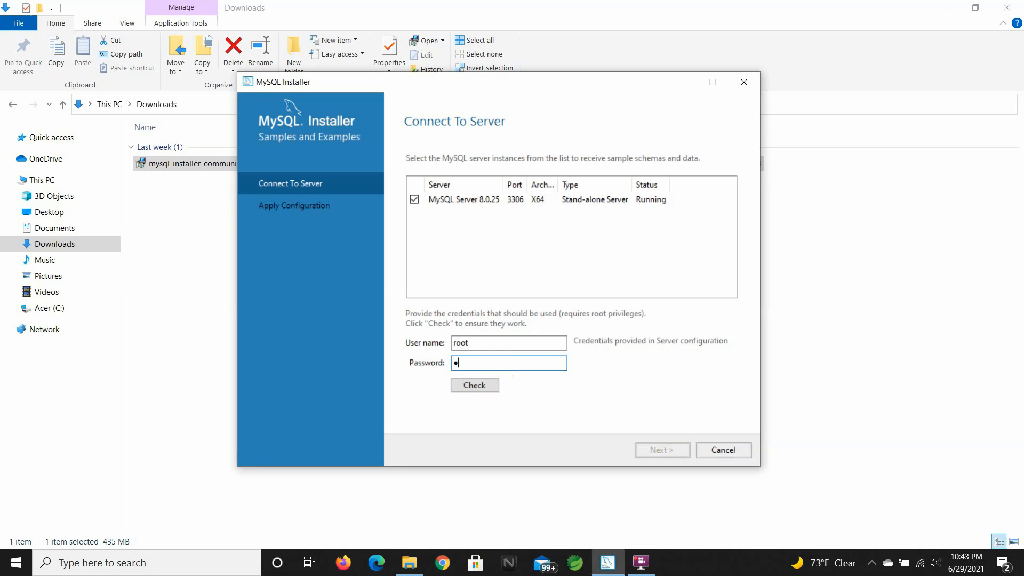
key("BackSpace")
key("BackSpace")
key("BackSpace")
key("BackSpace")
key("BackSpace")
key("BackSpace")
type("***********")
left_click(486, 388)
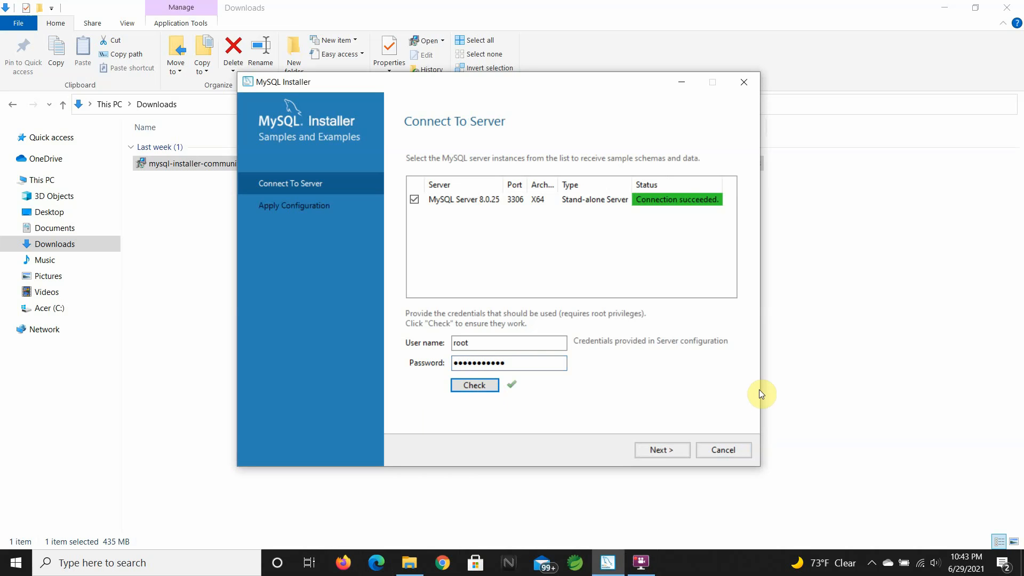
left_click(655, 450)
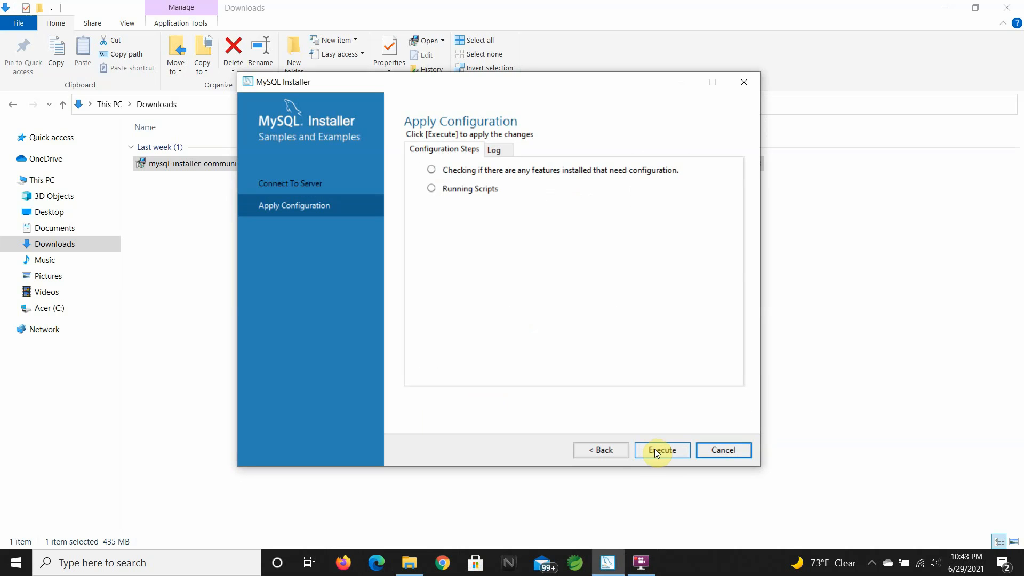
Apply the Samples and Examples configuration and finish the installation with MySQL Workbench and MySQL Shell set to start after setup.
left_click(655, 449)
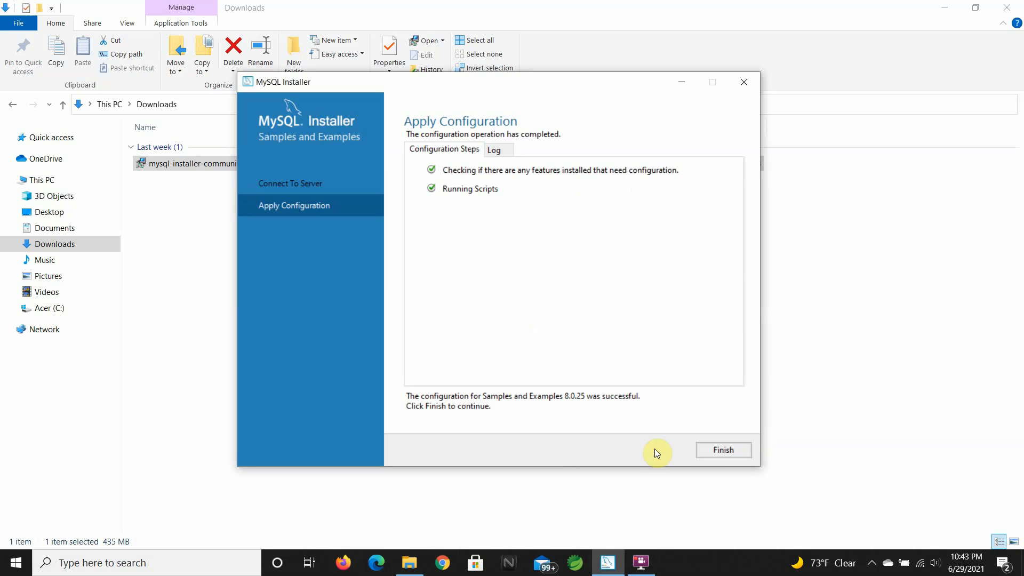
left_click(728, 453)
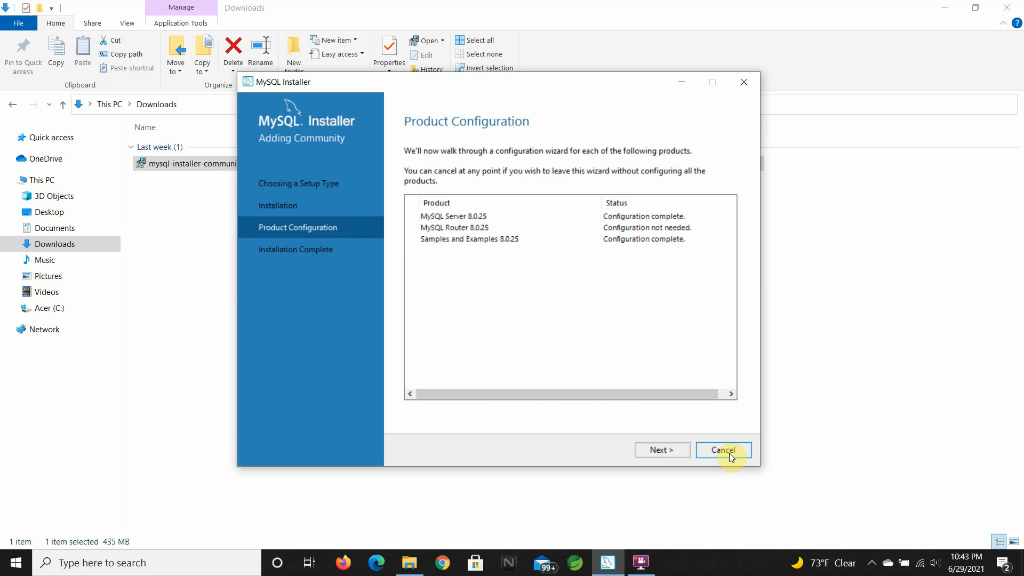
left_click(657, 453)
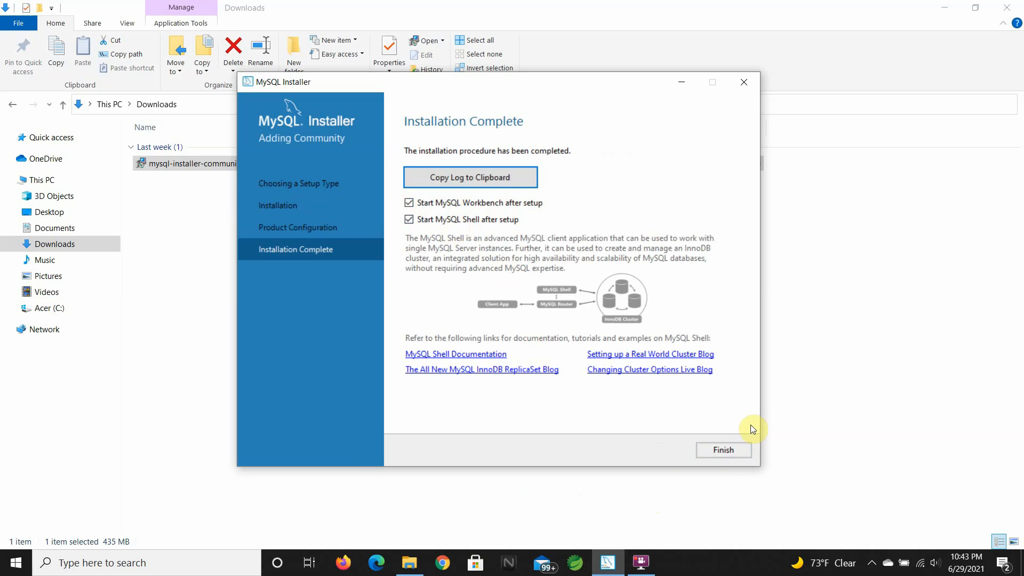
left_click(726, 451)
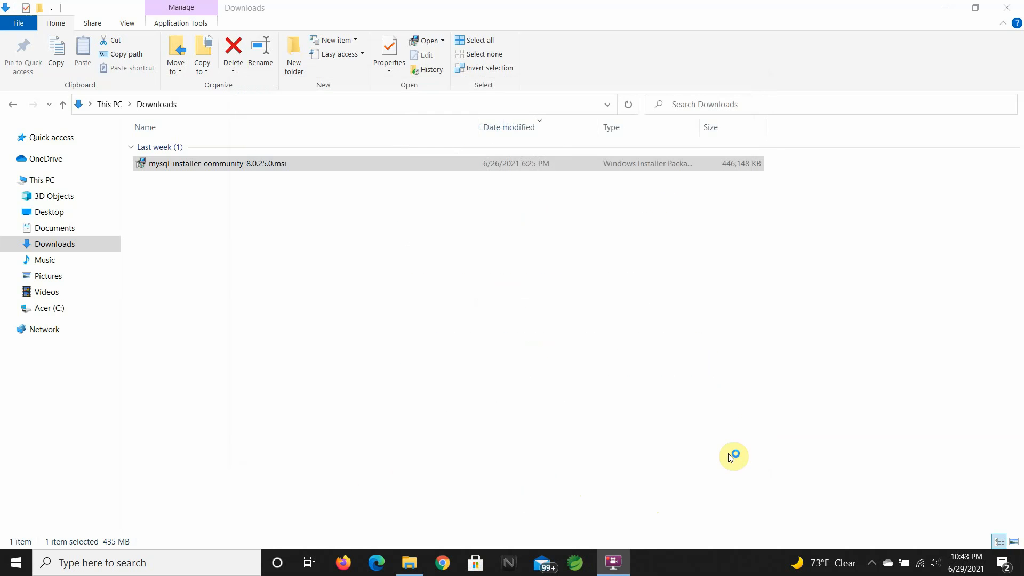